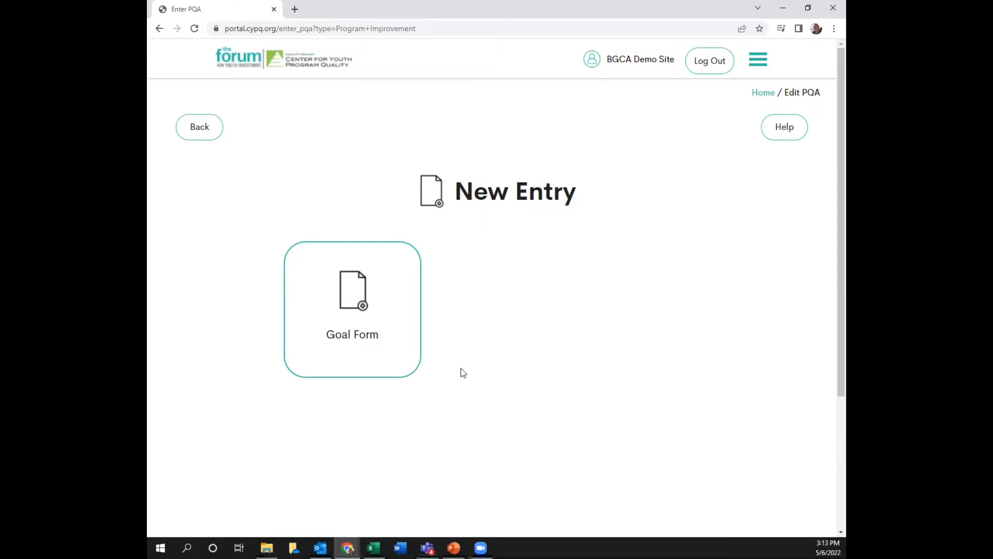
Create a new Goal Form entry and assign it the BGCA Demo Site tag
left_click(388, 298)
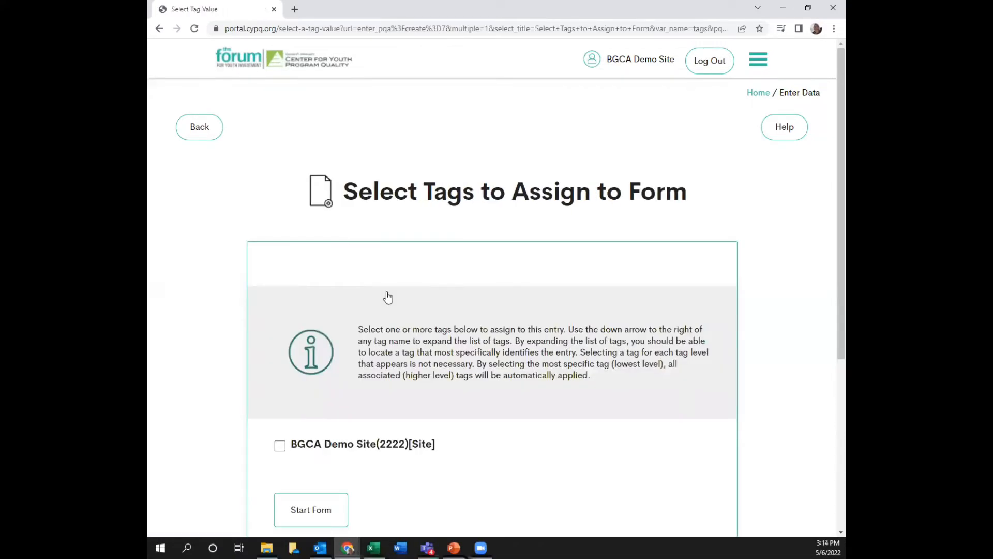
scroll(204, 233, "down", 2)
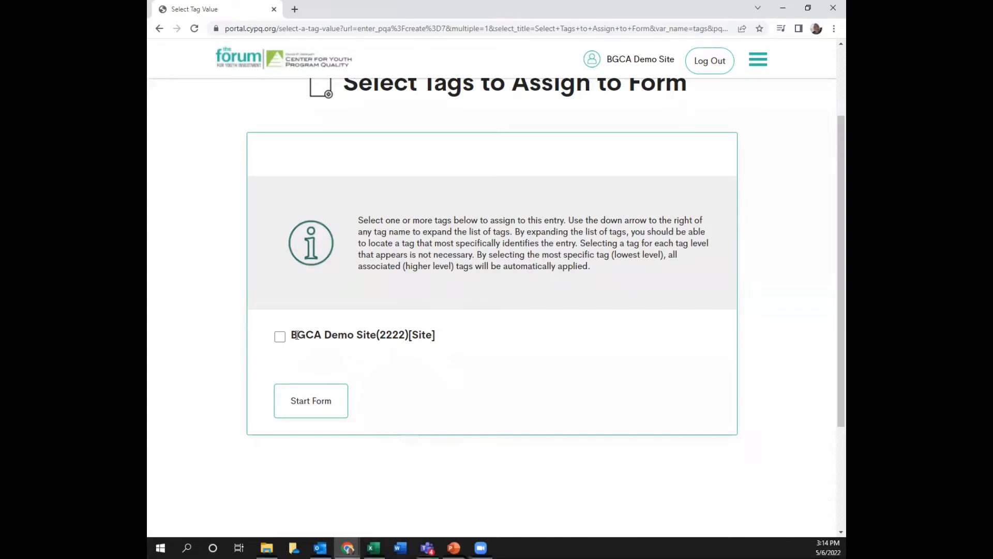
left_click(279, 337)
left_click(333, 399)
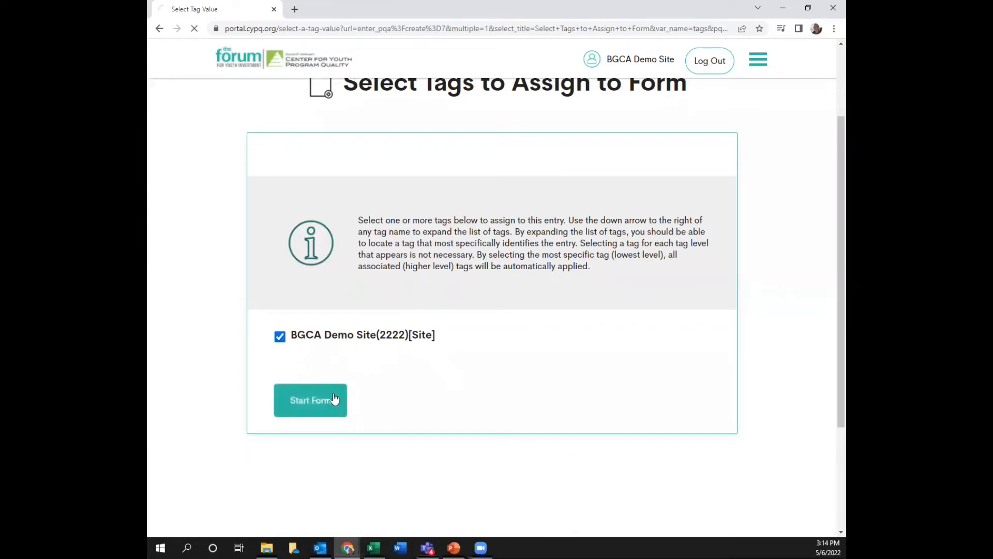
Start filling in the new Goal Form from its section index
scroll(359, 366, "down", 2)
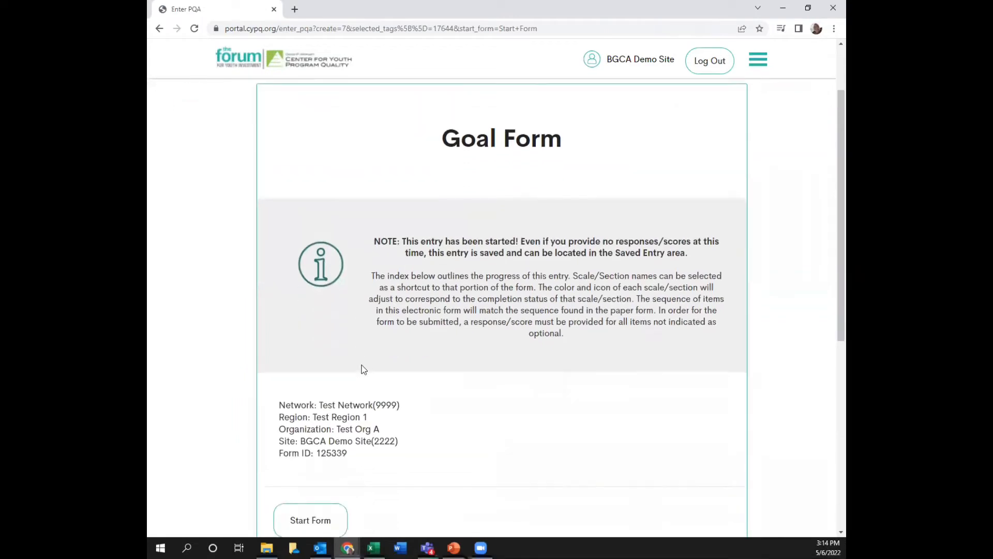
scroll(352, 394, "down", 1)
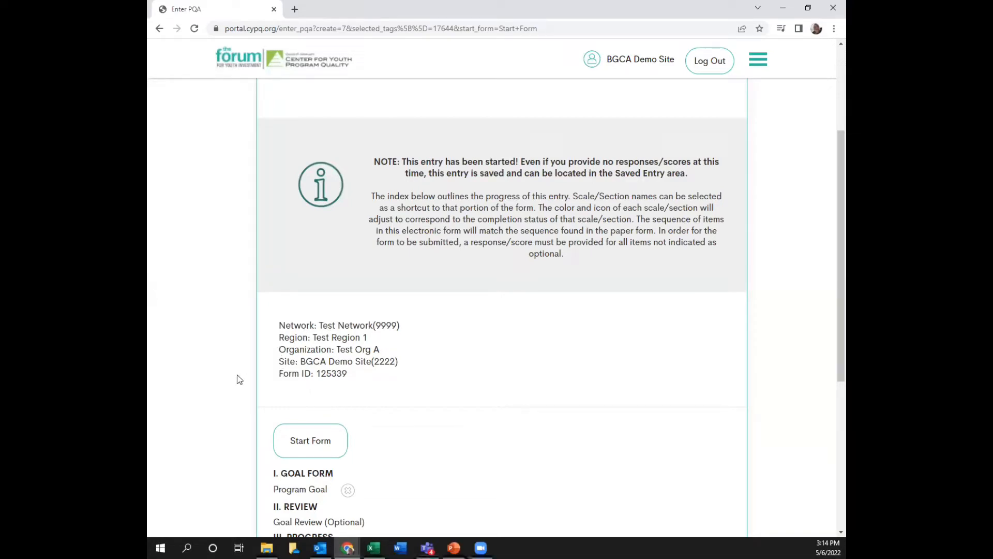
scroll(352, 387, "down", 1)
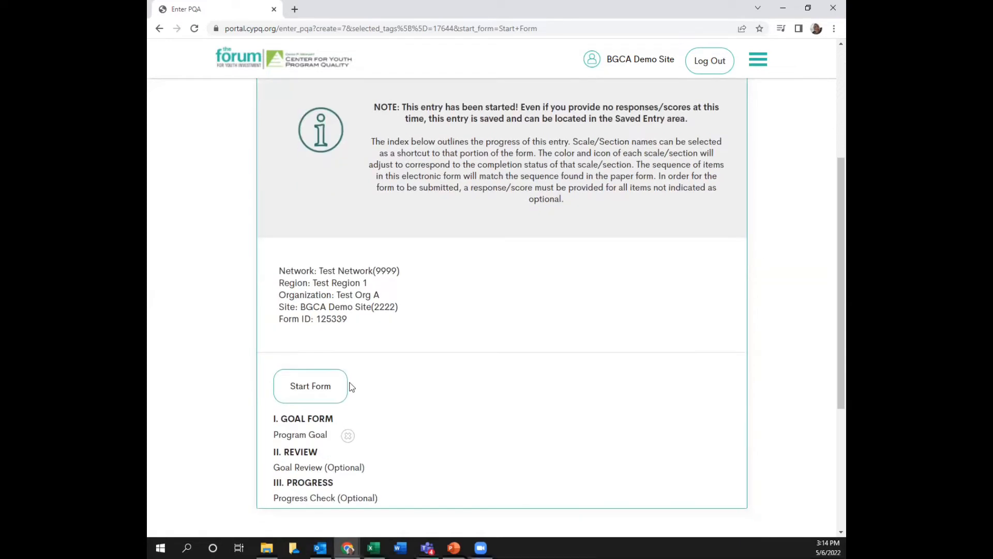
left_click(335, 387)
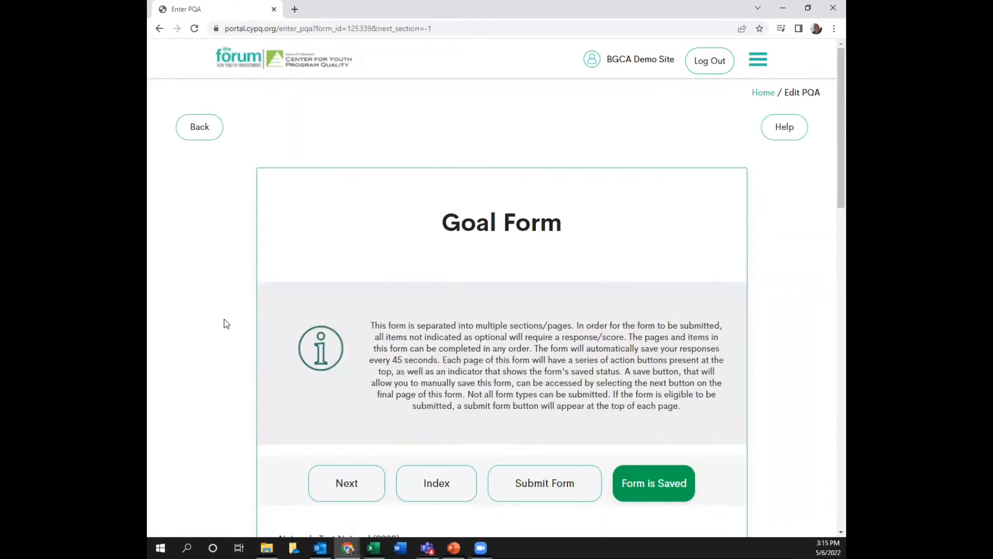
Enter "Provide PD opportunities for staff to learn more community builders." as the first action step of the Program Goal
scroll(226, 316, "down", 3)
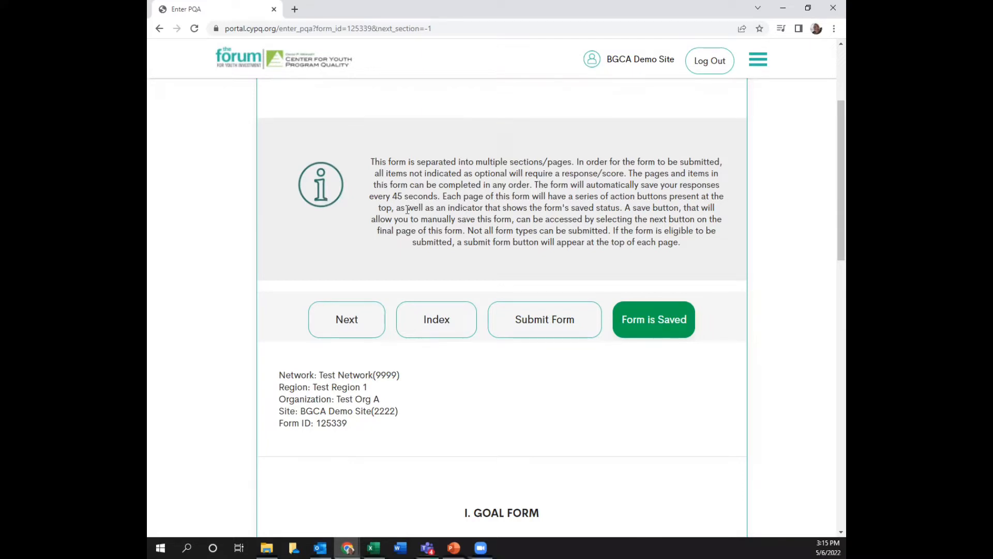
scroll(438, 200, "down", 5)
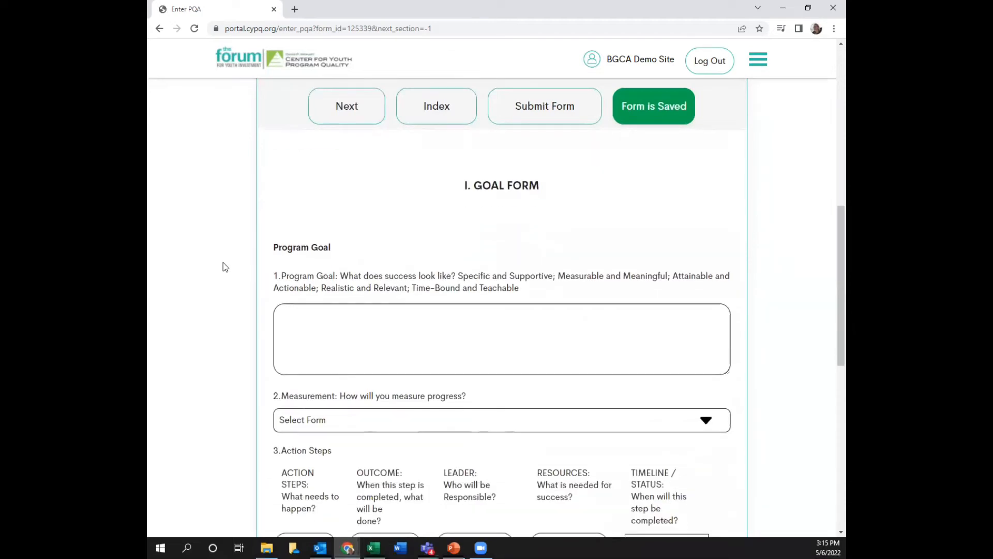
scroll(219, 261, "down", 1)
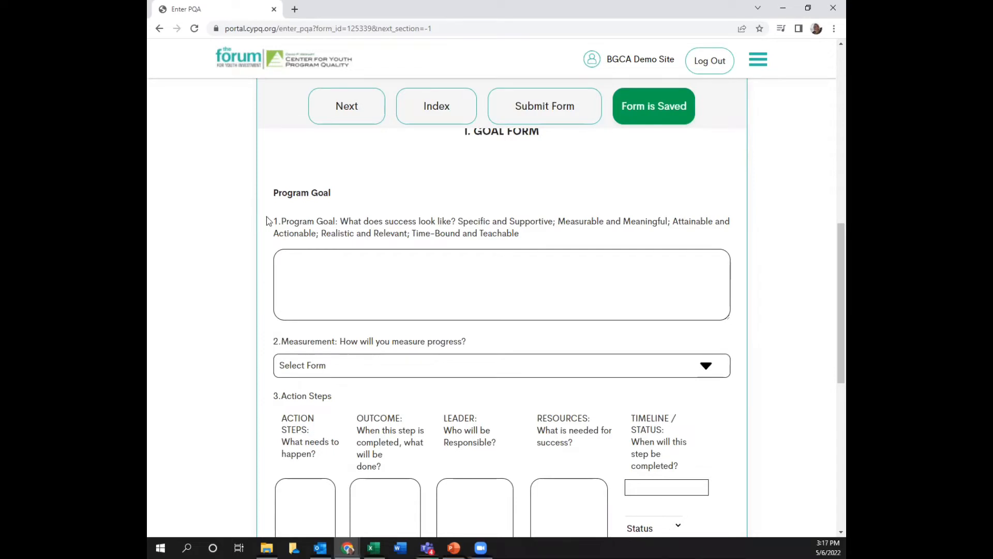
scroll(268, 220, "down", 1)
scroll(337, 184, "down", 2)
scroll(337, 237, "up", 1)
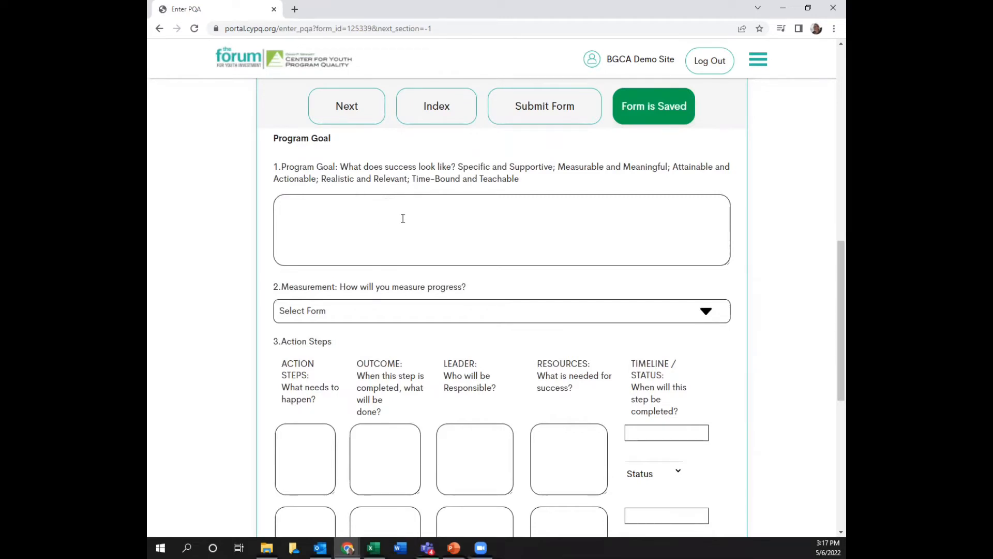
scroll(203, 197, "down", 2)
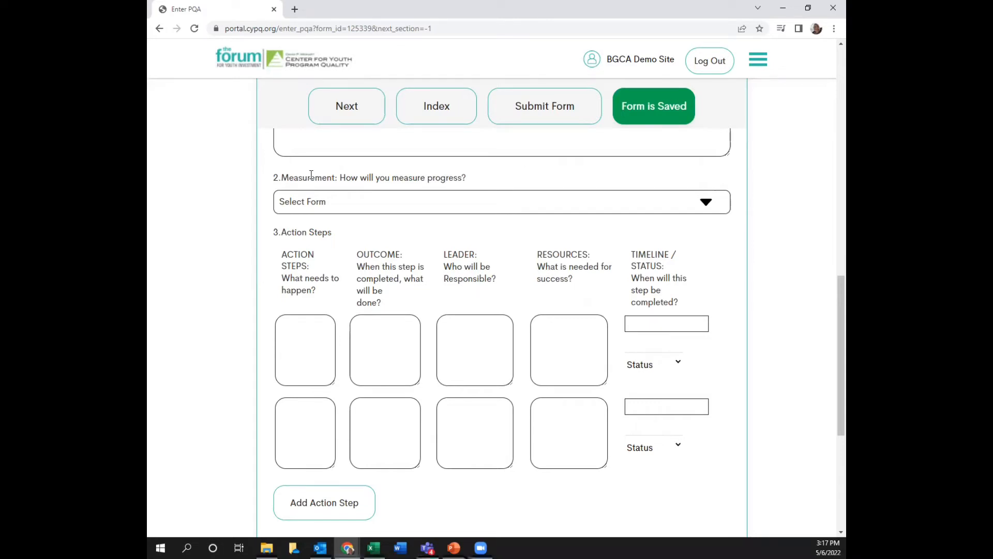
scroll(337, 366, "down", 1)
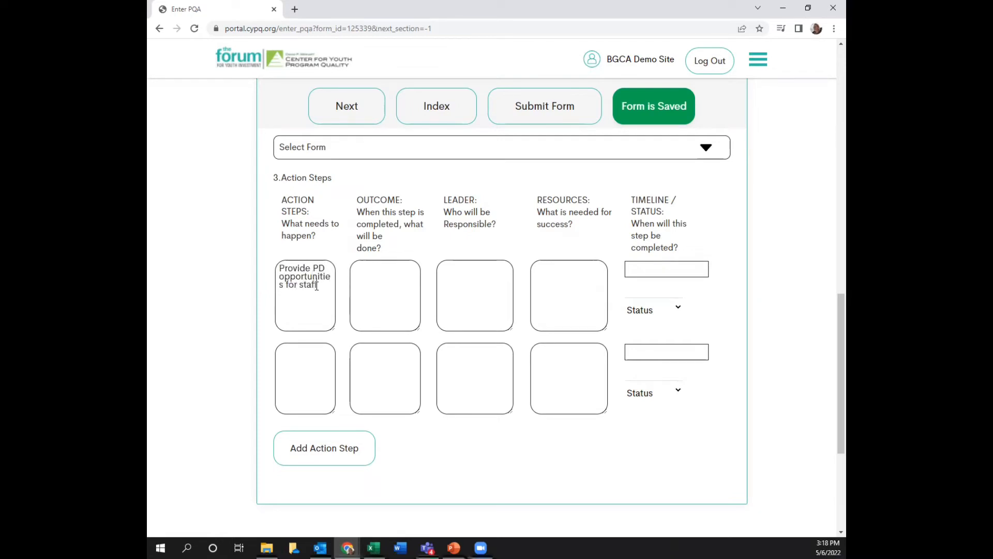
type("learn more community builders.")
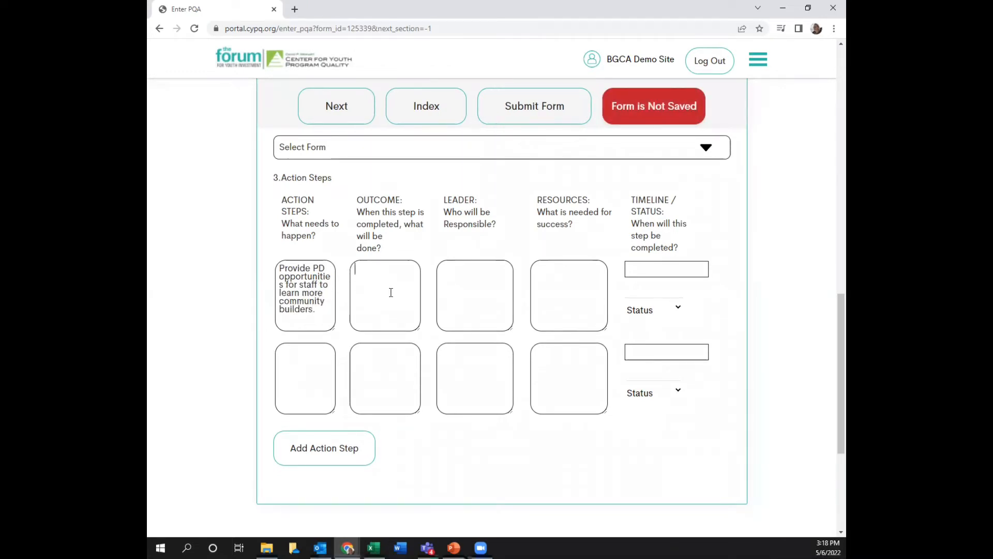
Go through the first action step's Outcome, Leader, Resources, completion date and Status fields without filling them in
left_click(391, 293)
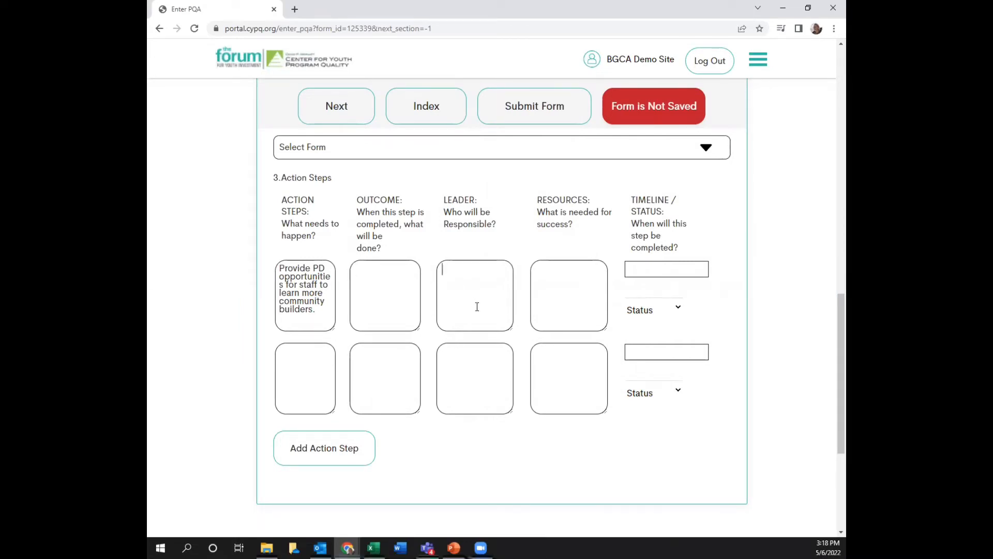
left_click(565, 291)
left_click(693, 268)
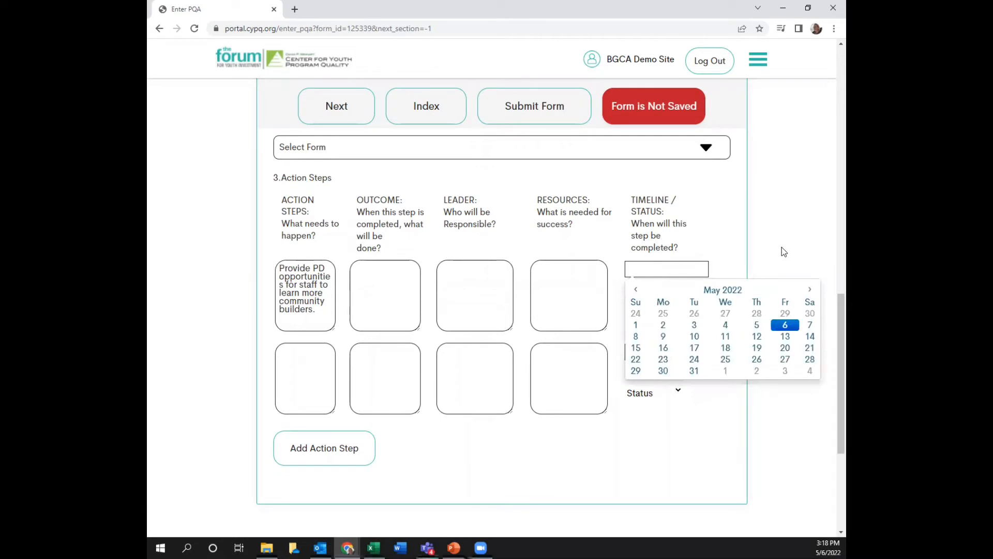
left_click(703, 247)
left_click(675, 306)
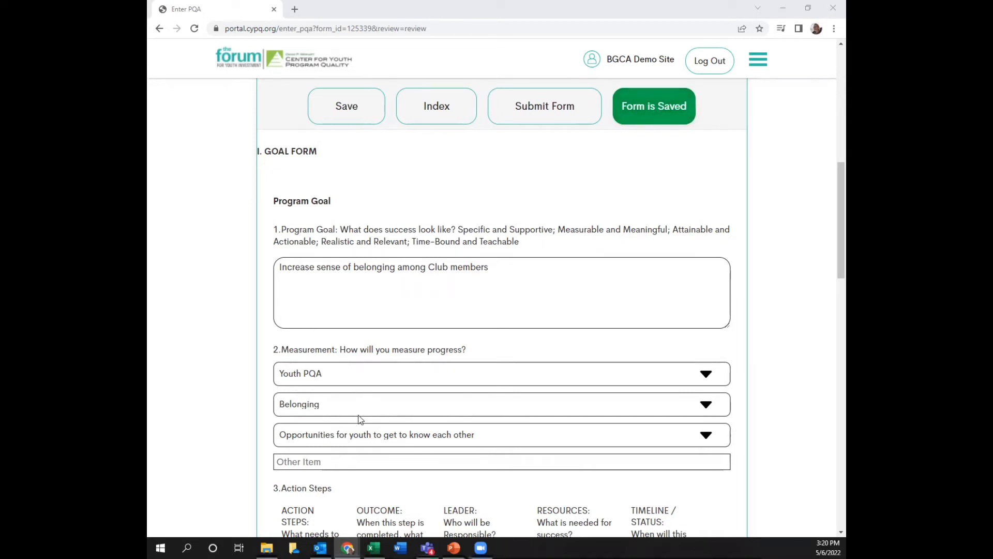
Check the measurement choices and action steps in the completed Goal Form and submit the form
scroll(360, 419, "down", 4)
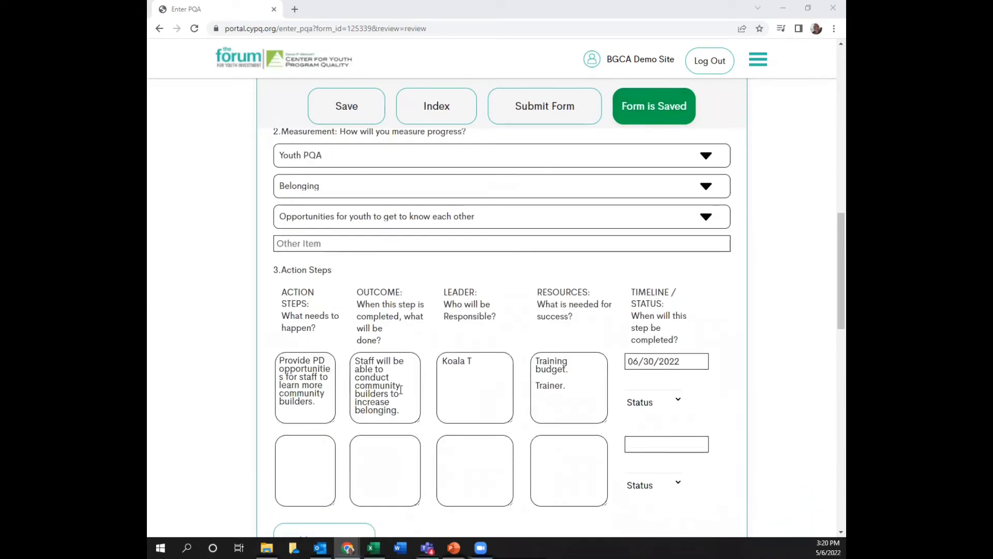
scroll(466, 437, "down", 4)
scroll(466, 440, "up", 3)
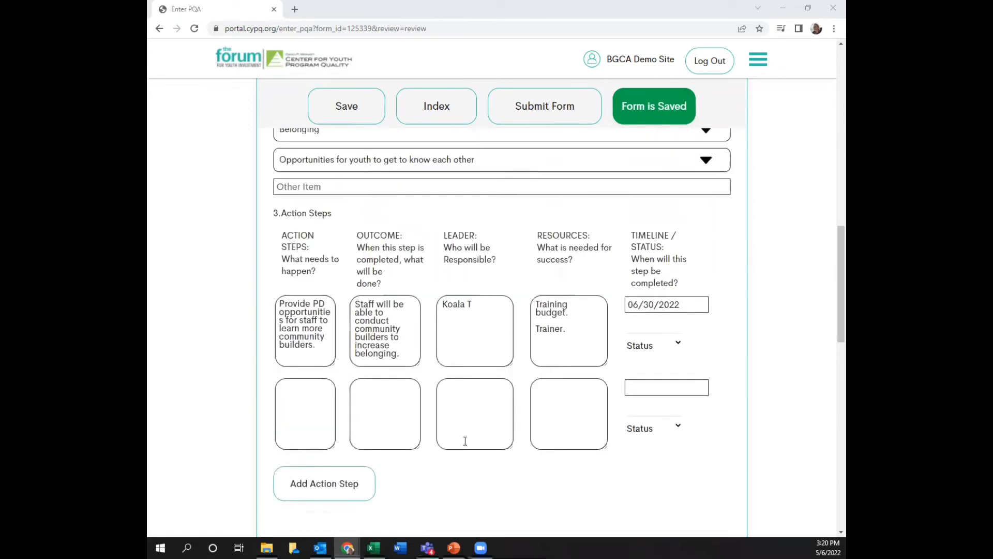
scroll(465, 440, "up", 4)
left_click(566, 114)
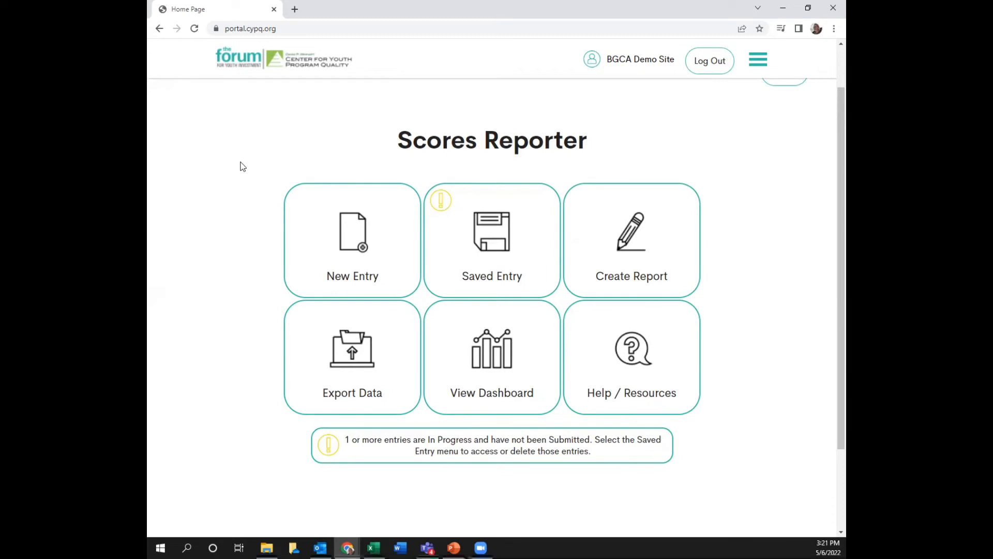
Open the submitted Goal Form about increasing sense of belonging among Club members from the saved entries
left_click(535, 290)
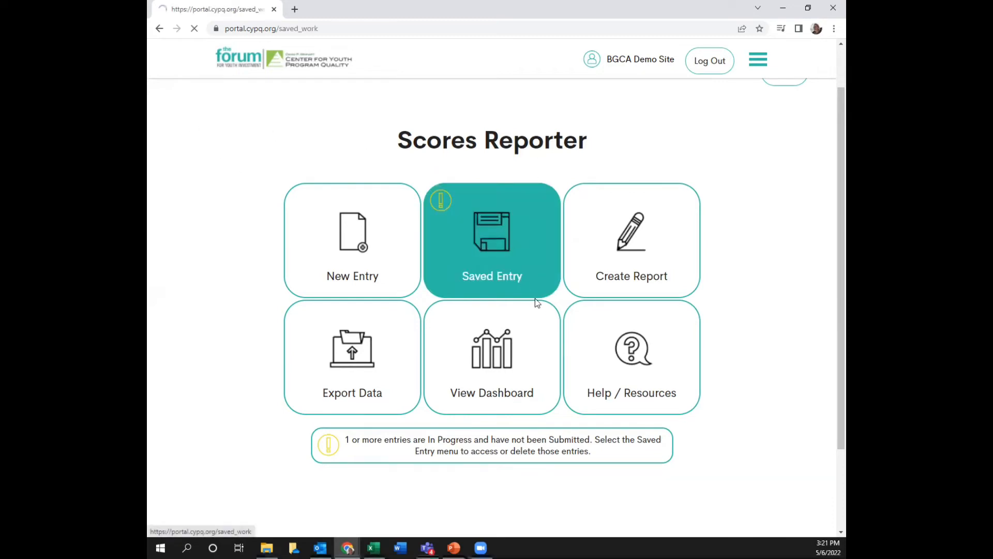
scroll(306, 142, "down", 1)
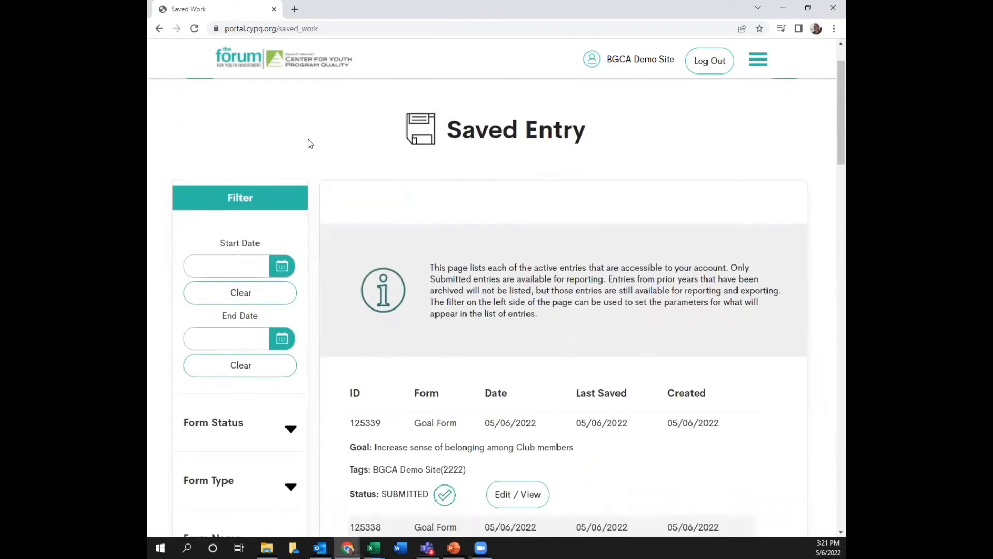
scroll(309, 144, "down", 2)
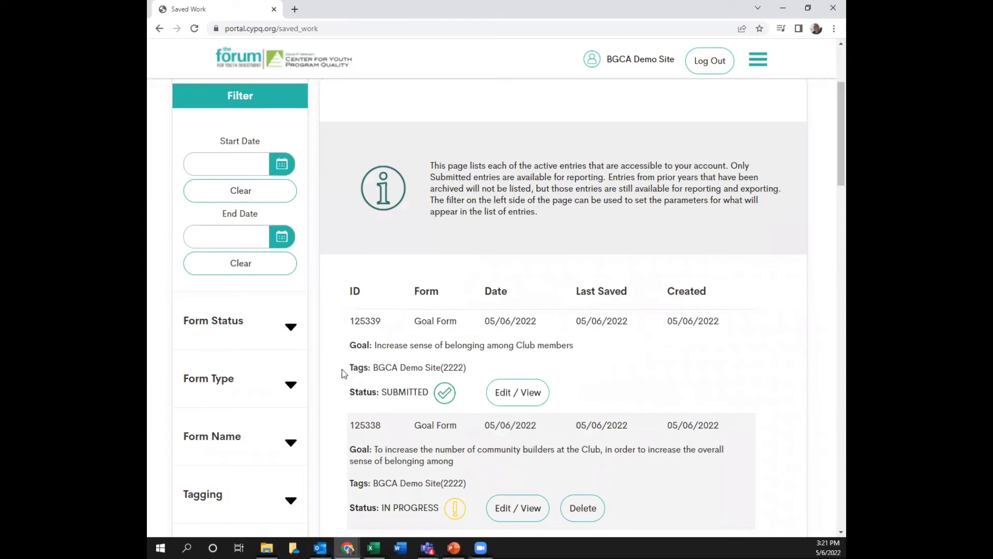
left_click(518, 392)
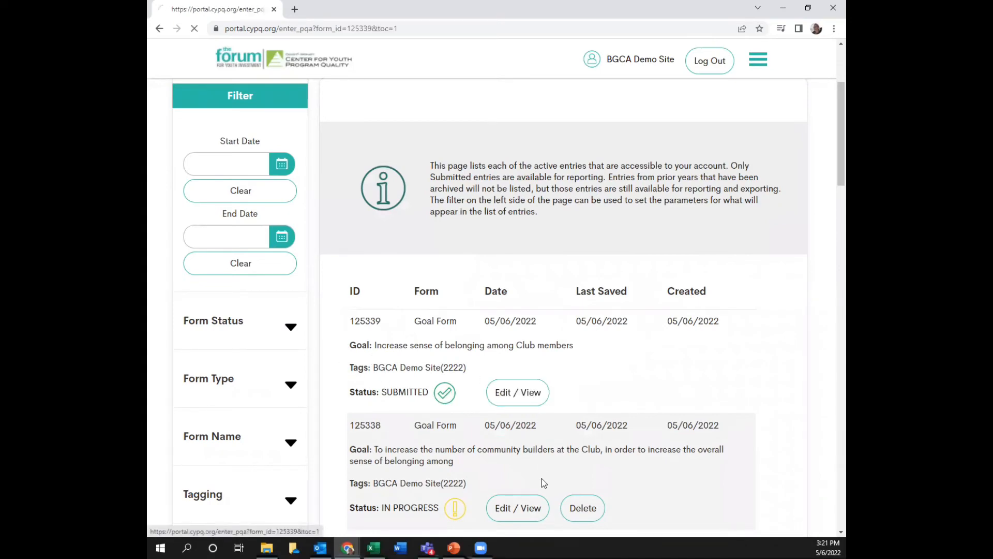
Open the Program Goal section from the submitted form's index
scroll(238, 258, "down", 5)
scroll(273, 321, "up", 2)
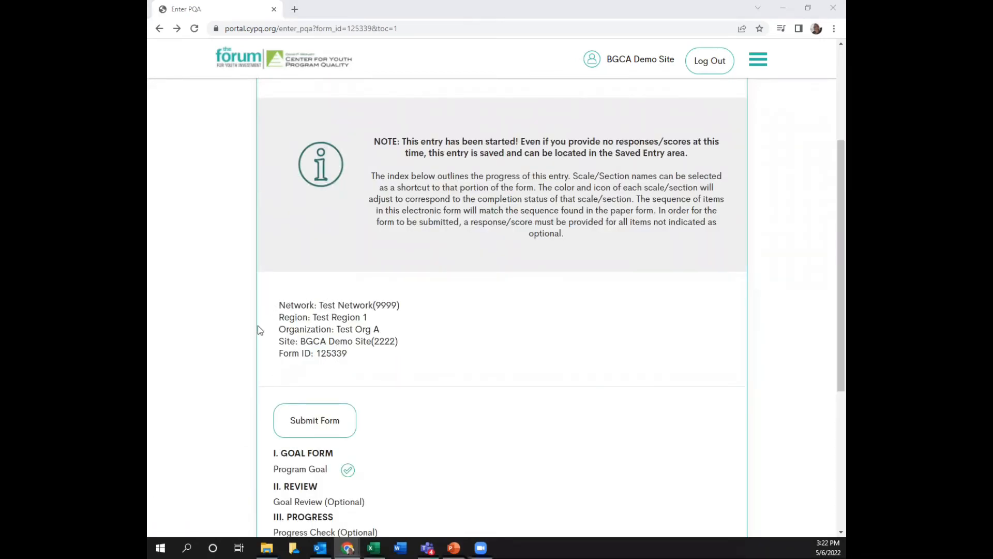
scroll(309, 343, "down", 1)
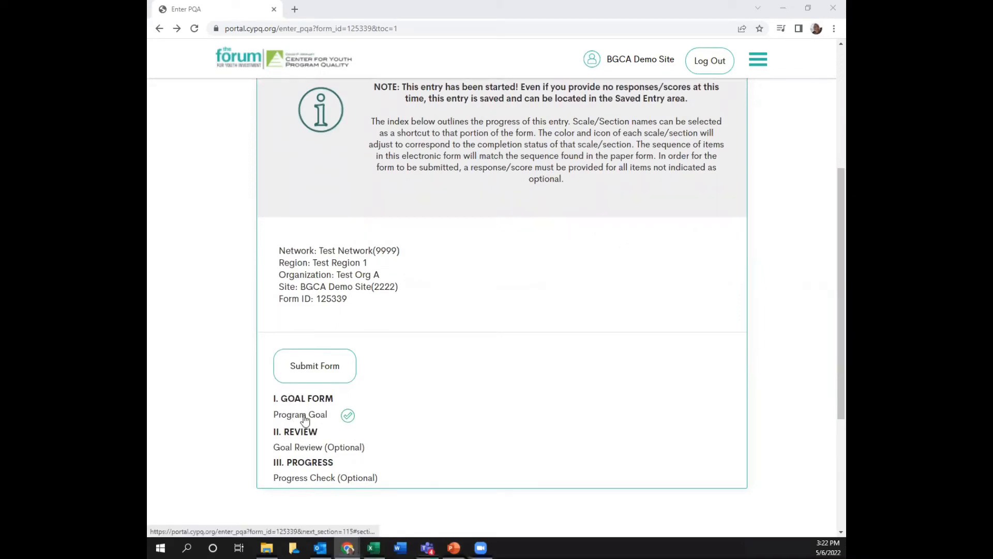
scroll(292, 419, "down", 1)
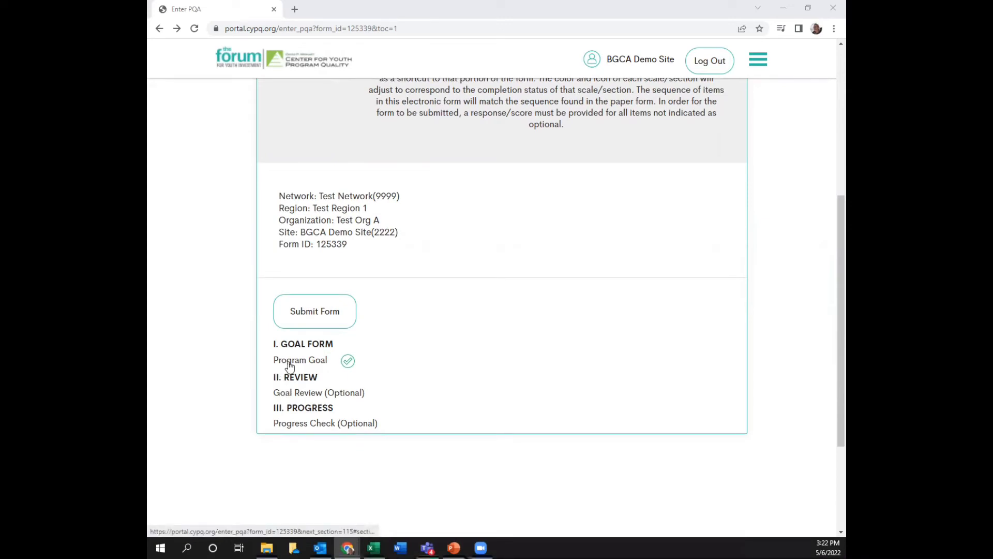
left_click(290, 363)
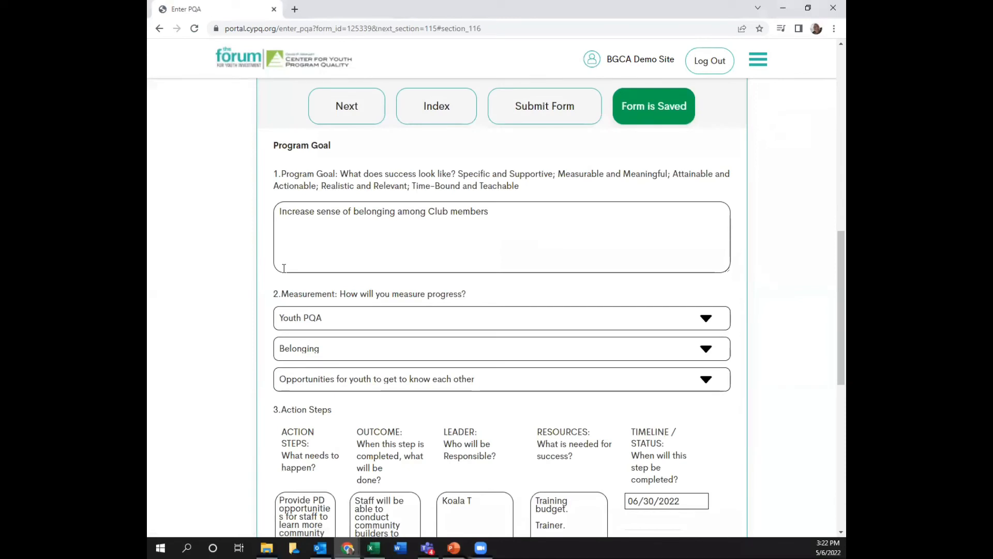
Set the first action step's status to Completed and change it to Revised
scroll(394, 290, "down", 2)
left_click(681, 436)
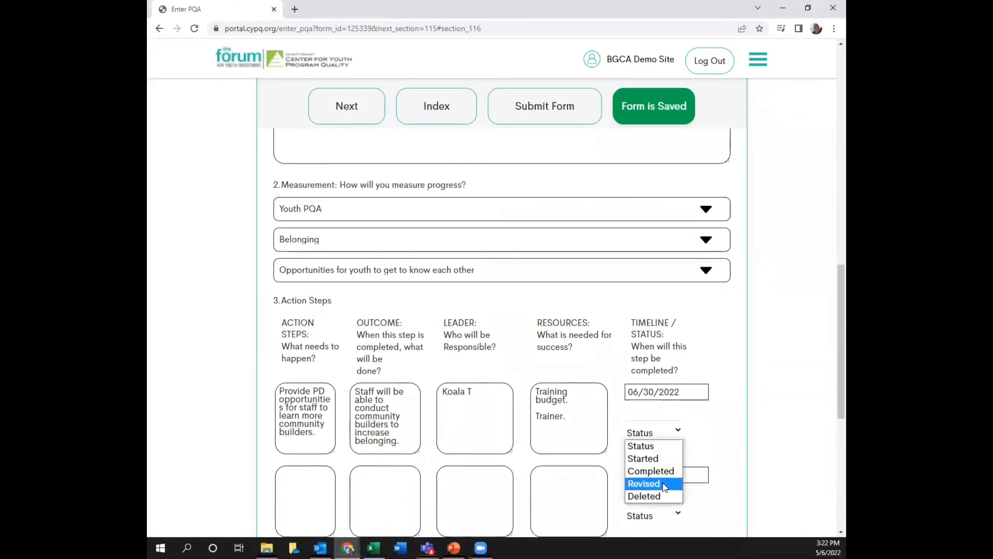
left_click(662, 489)
scroll(692, 437, "down", 2)
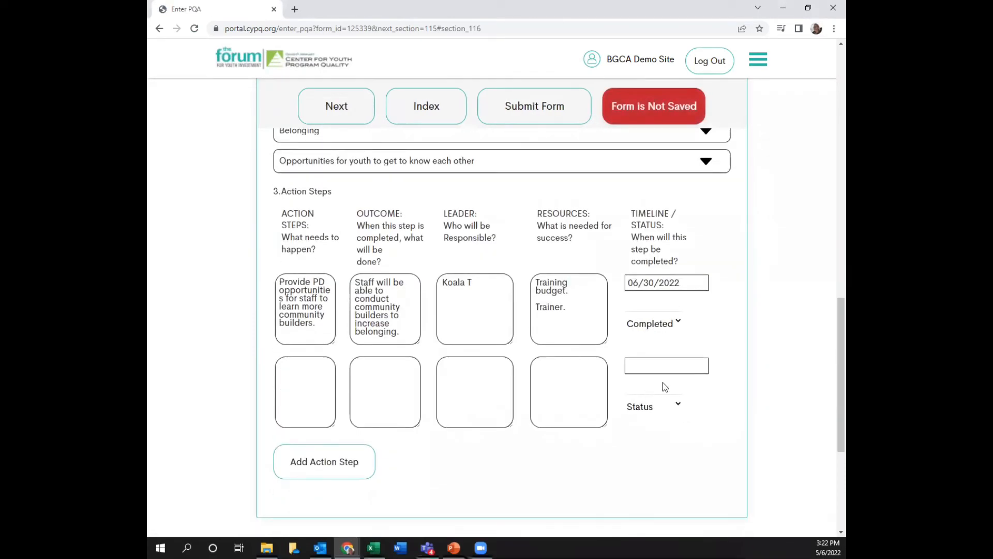
left_click(678, 324)
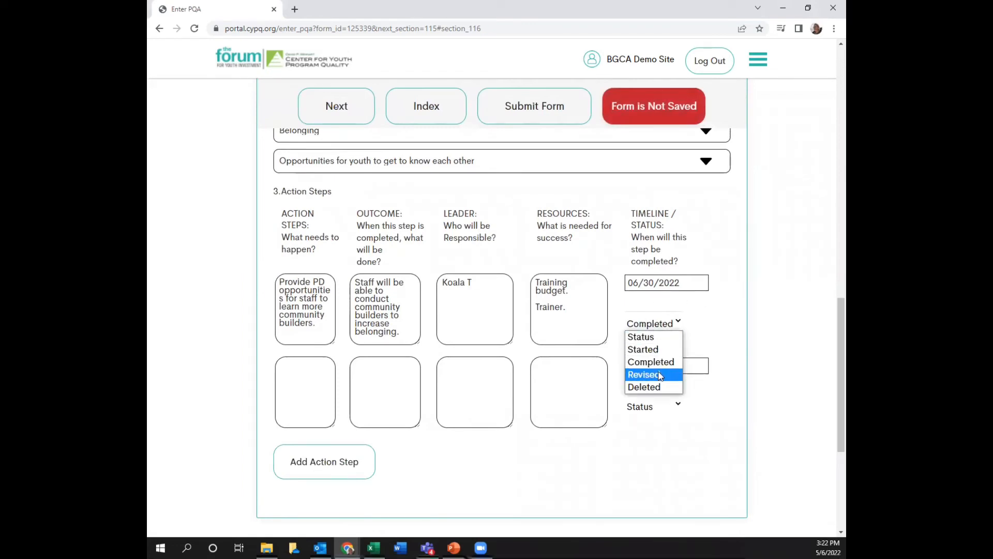
left_click(653, 371)
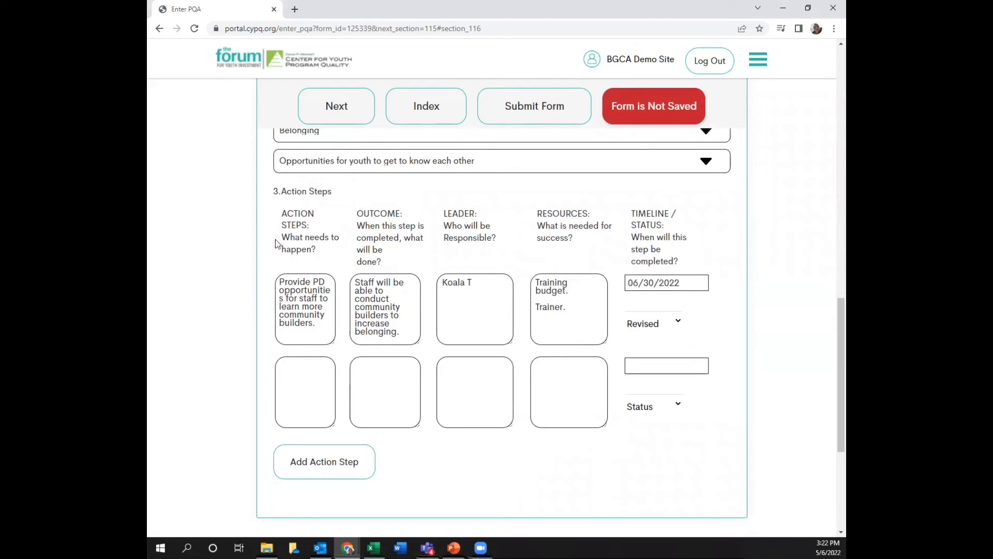
Look over the remaining action step rows and return to the form's section index
scroll(275, 329, "down", 5)
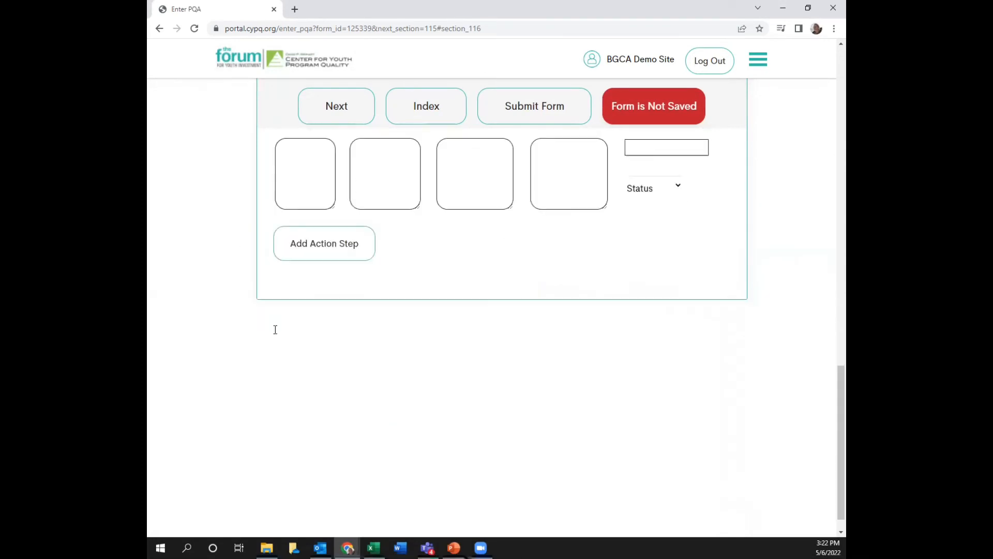
scroll(280, 328, "up", 4)
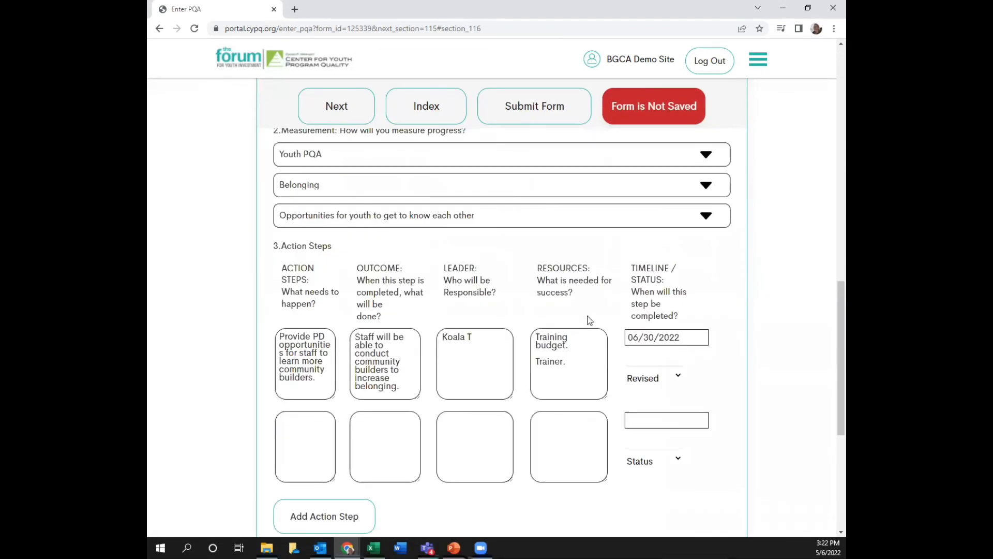
left_click(164, 34)
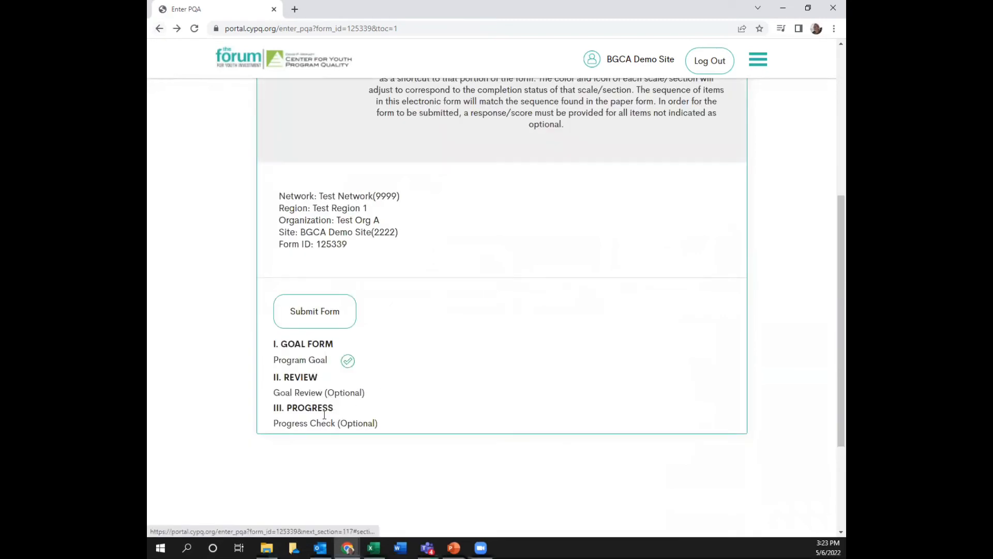
Examine the optional Goal Review section's date and review fields without filling them in, and return to the form's section index
left_click(316, 396)
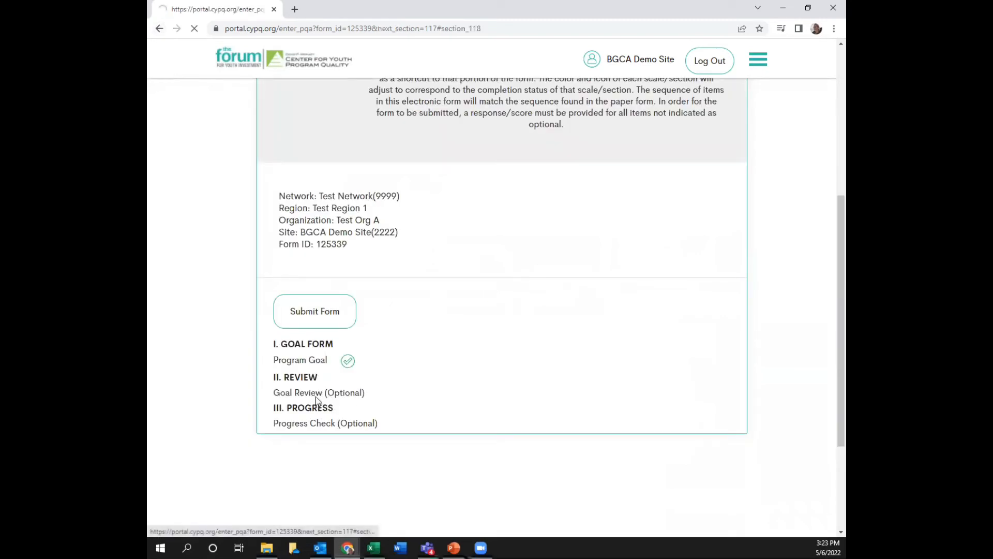
left_click(284, 189)
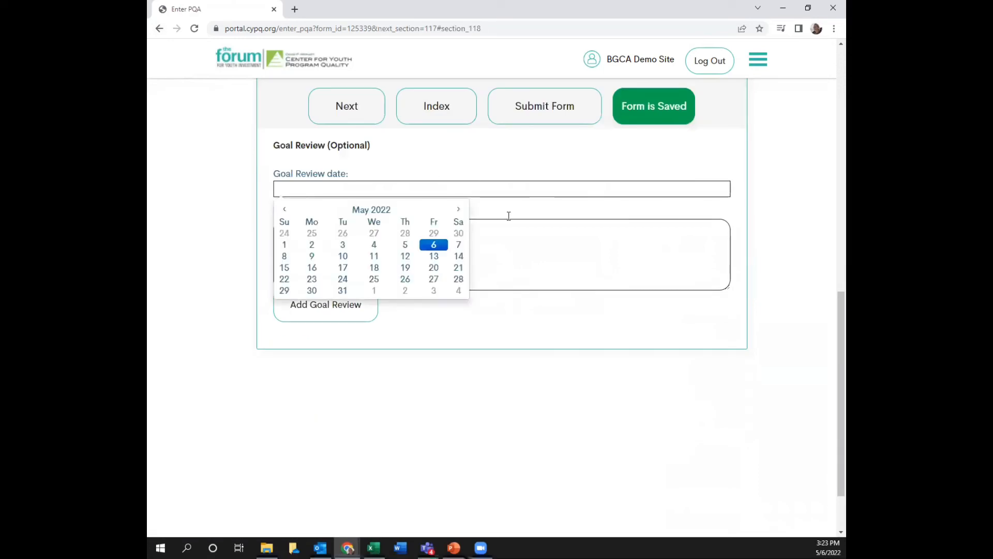
left_click(542, 261)
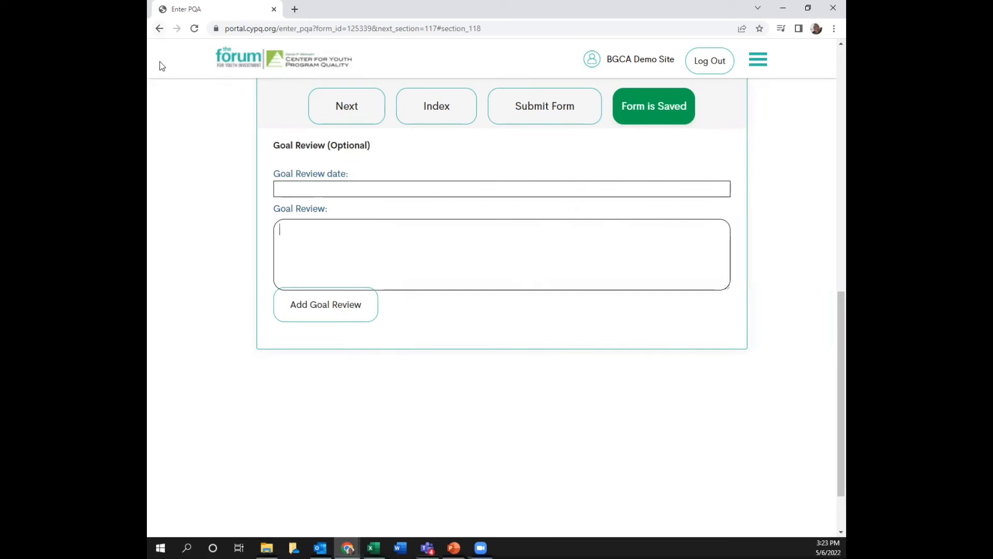
left_click(158, 29)
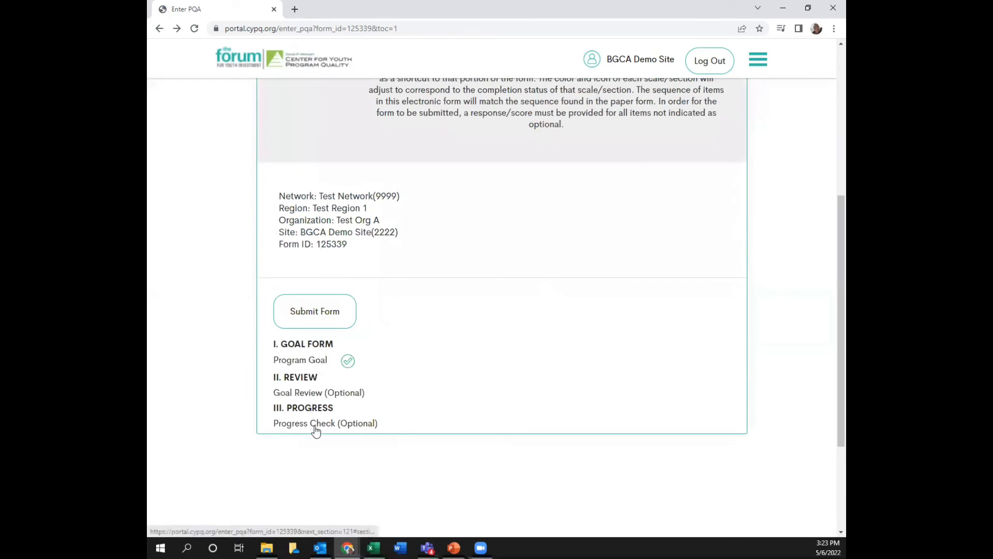
Open the optional Progress Check section and look over its fields and the form's action options and instructions
left_click(313, 425)
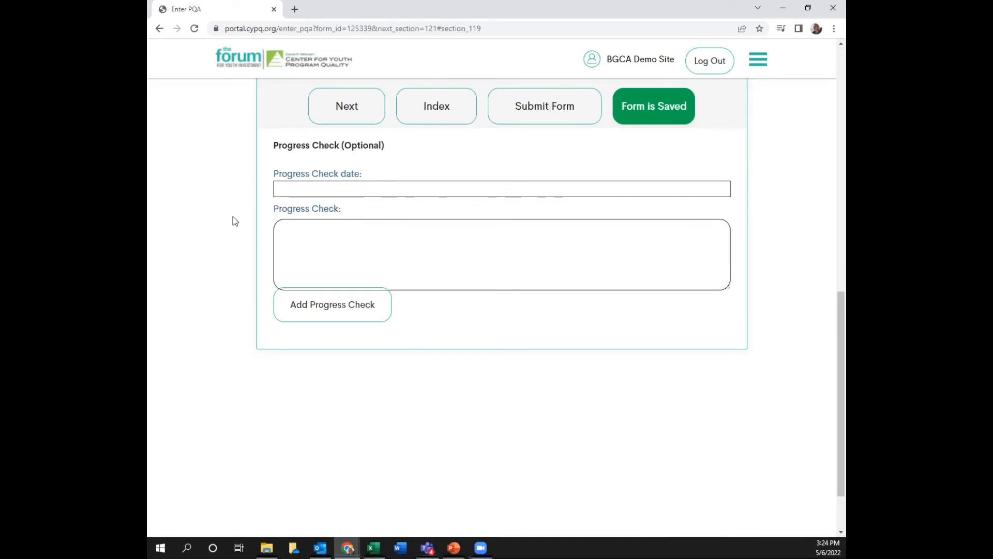
scroll(233, 217, "up", 4)
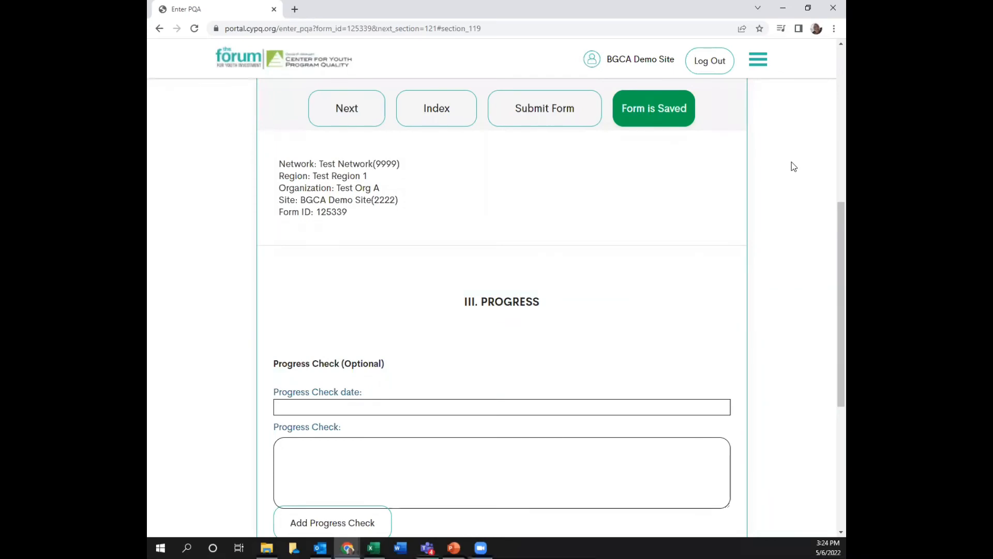
scroll(766, 166, "up", 1)
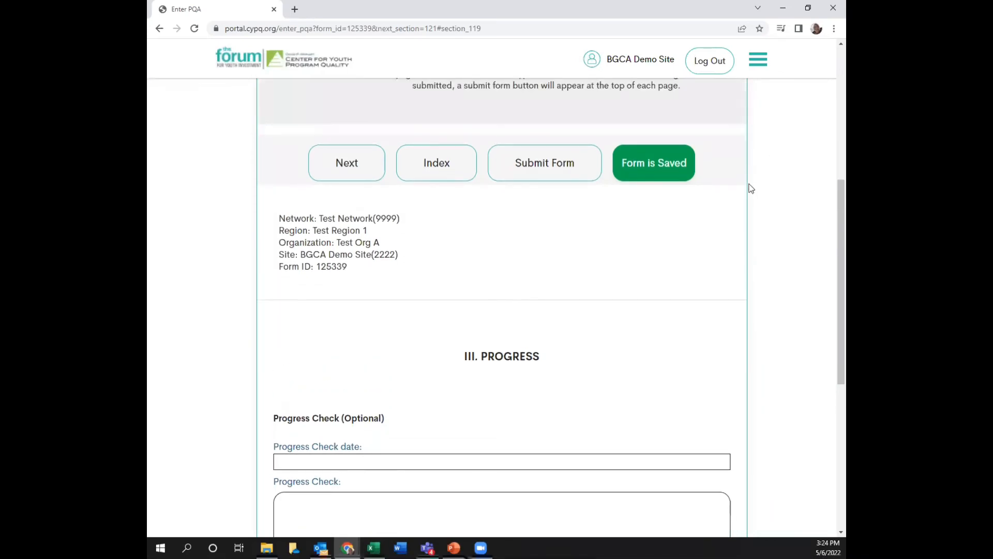
scroll(750, 212, "up", 2)
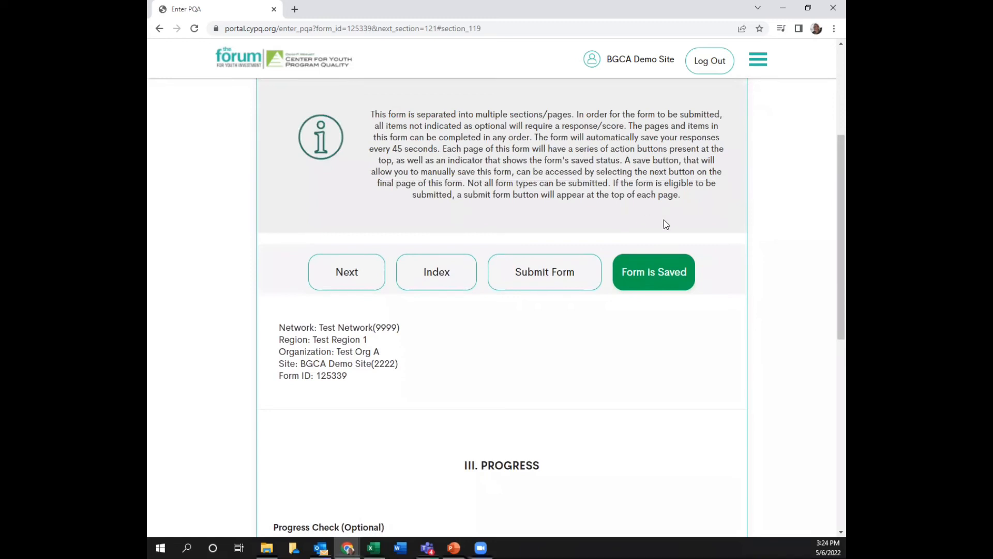
Open the data export setup for the Program Improvement Goal Form
left_click(762, 66)
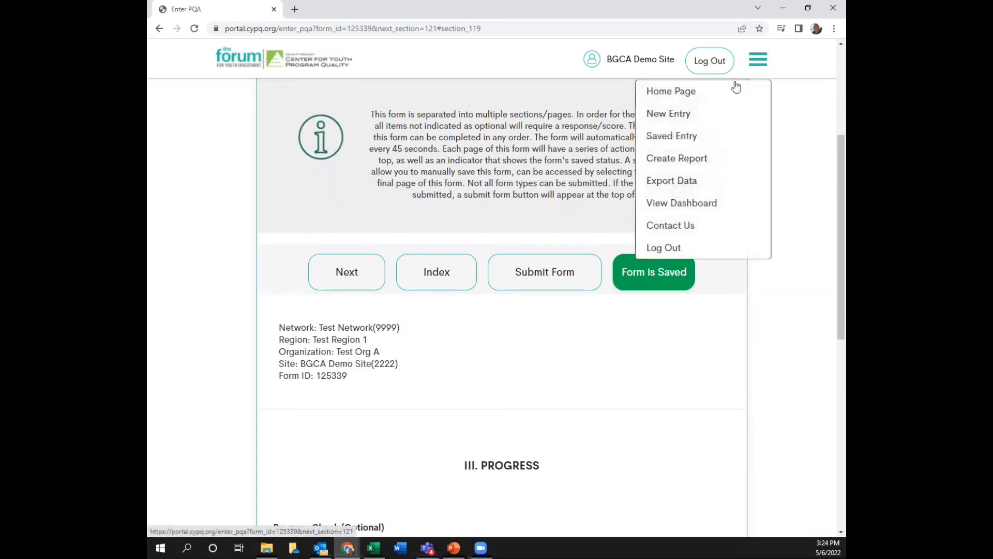
left_click(706, 183)
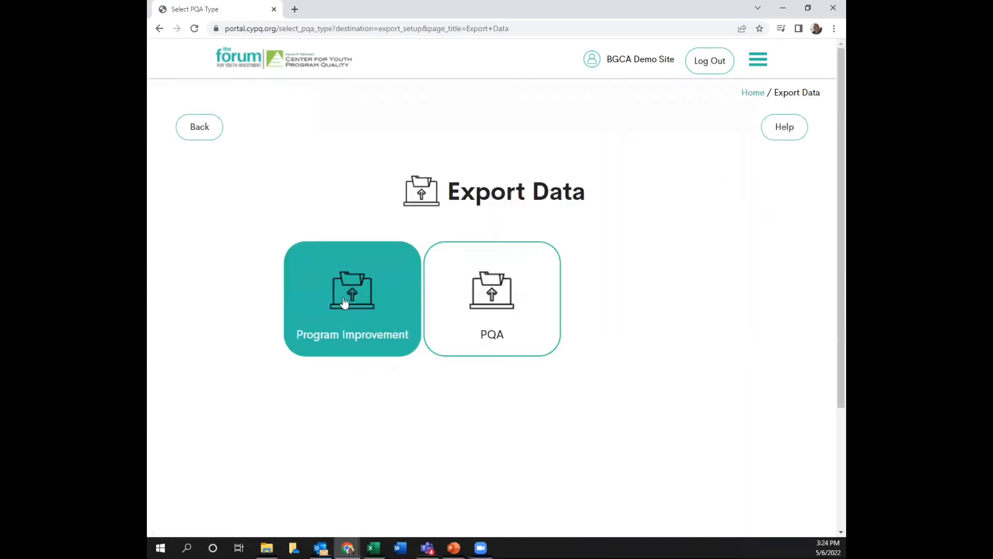
left_click(337, 315)
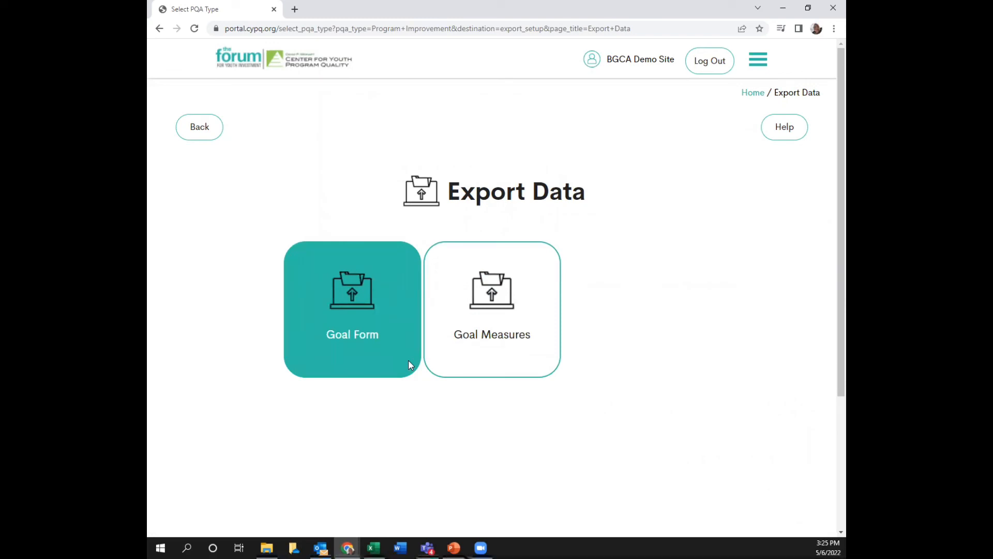
left_click(359, 300)
Choose the BGCA Demo Site tag for the export and include all of its forms
scroll(362, 310, "down", 2)
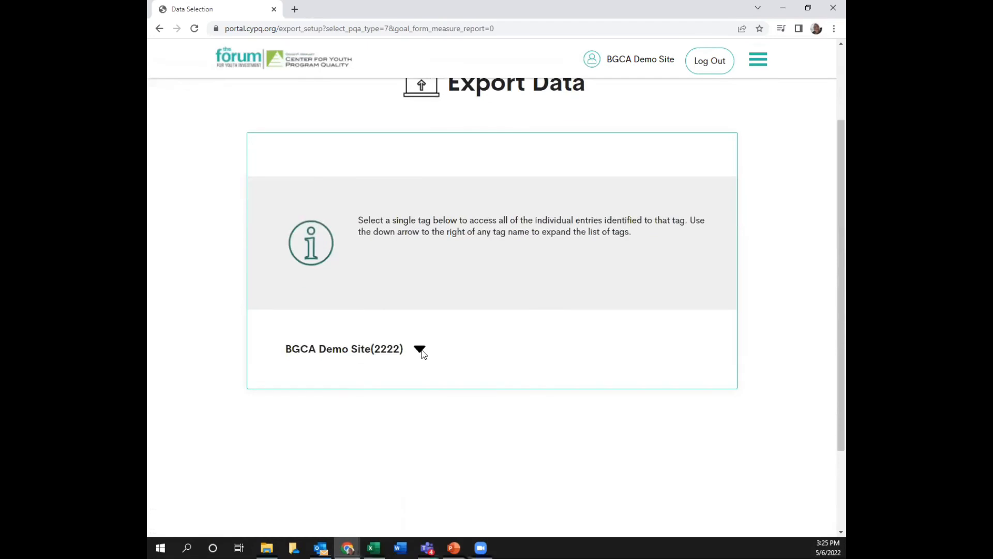
left_click(420, 349)
left_click(342, 349)
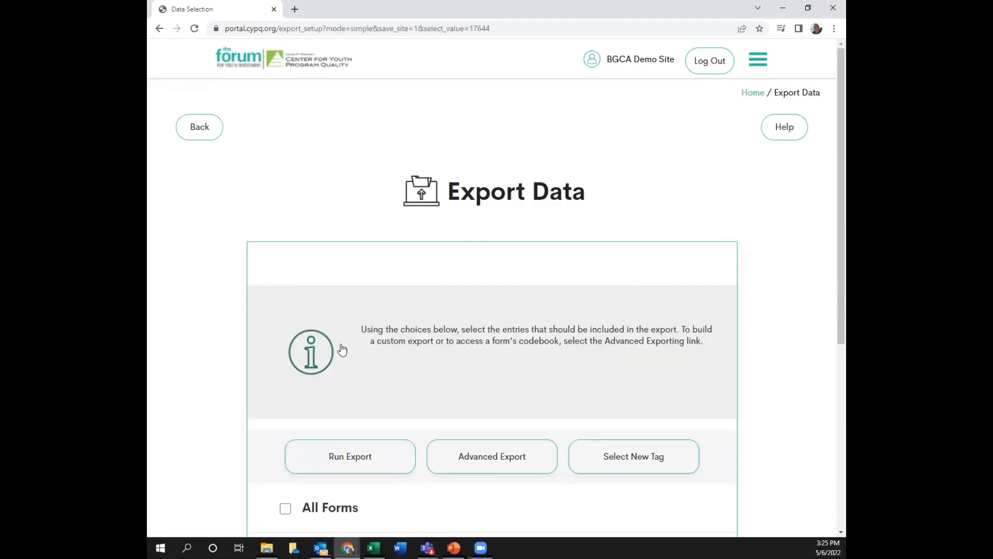
scroll(341, 349, "down", 2)
left_click(285, 399)
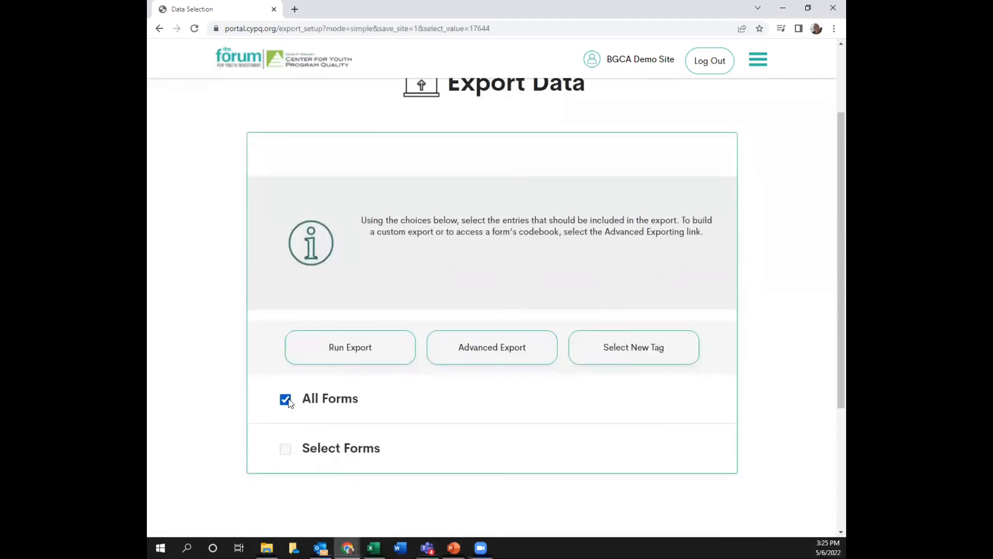